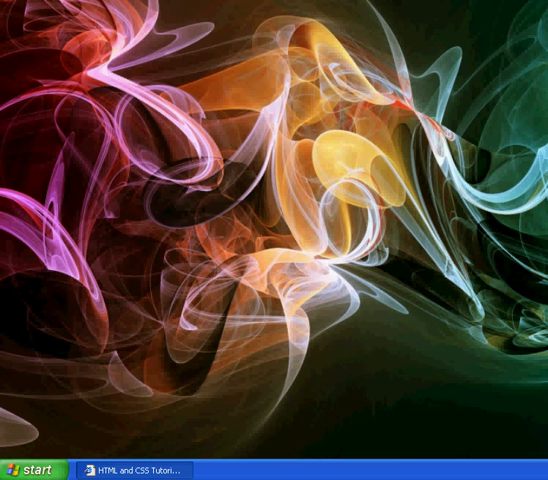
# Launch a blank untitled Notepad document from the Start menu
pyautogui.press('super')
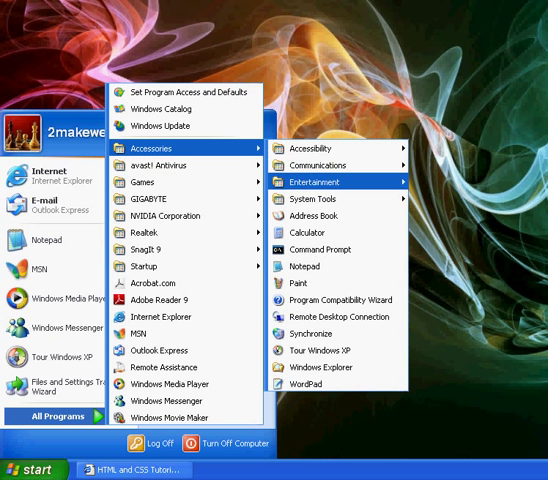
pyautogui.press('Return')
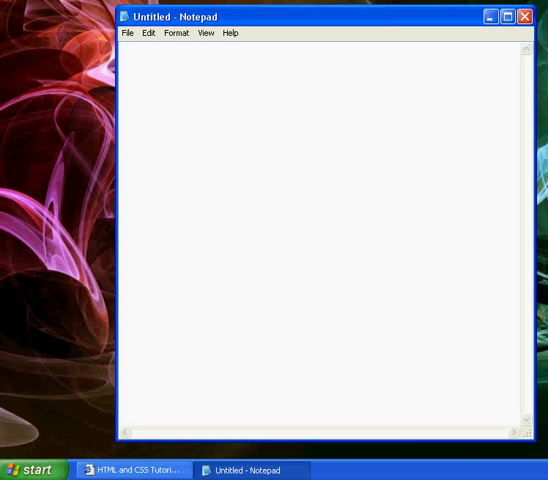
# Save the blank document to the desktop as index.html
pyautogui.click(127, 33)
pyautogui.press('Return')
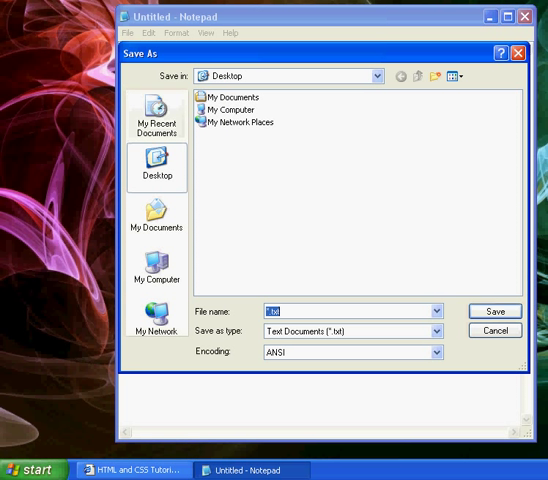
pyautogui.write('index.html')
pyautogui.press('Return')
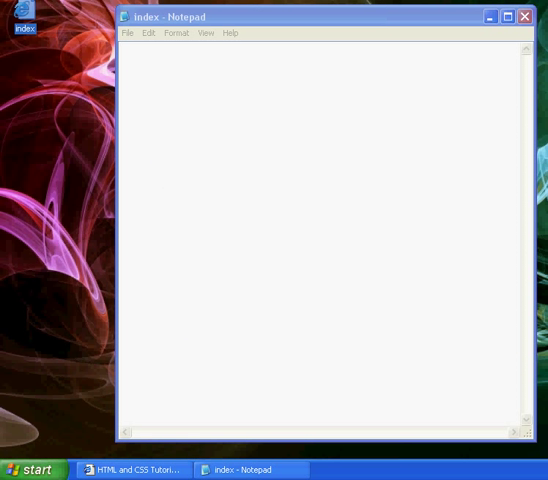
# Create a new document and save it to the desktop as style.css
pyautogui.press('alt')
pyautogui.press('Down')
pyautogui.press('Return')
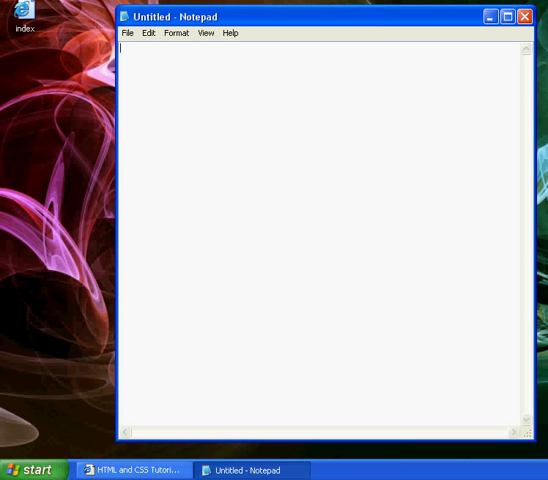
pyautogui.press('alt')
pyautogui.press('Down')
pyautogui.press('Down')
pyautogui.press('Down')
pyautogui.press('Return')
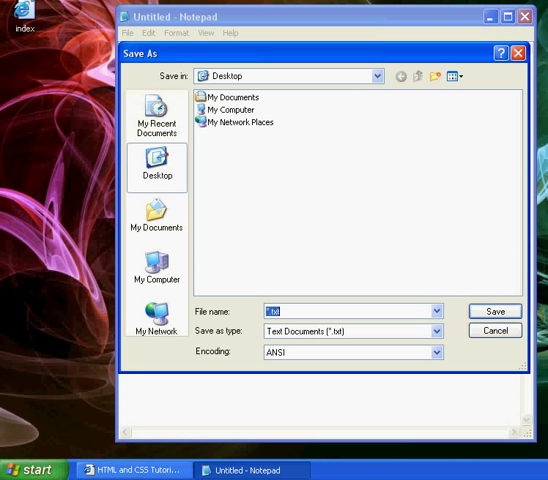
pyautogui.write('style.css')
pyautogui.press('Return')
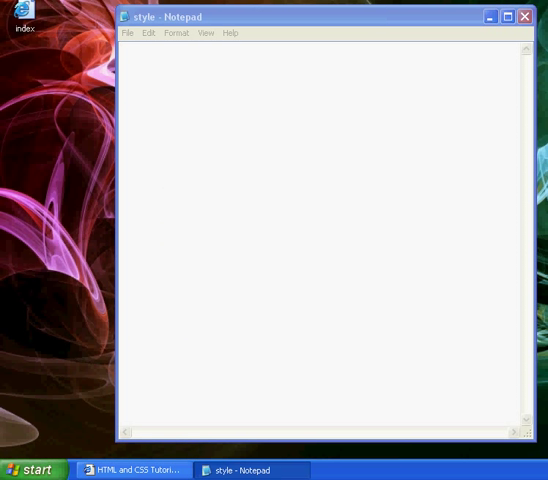
# Open index.html from the desktop for editing and close its blank browser window
pyautogui.rightClick(20, 12)
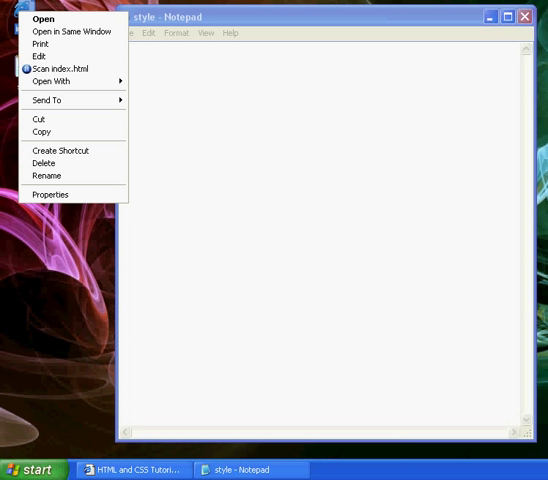
pyautogui.press('Down')
pyautogui.press('Down')
pyautogui.press('Down')
pyautogui.press('Down')
pyautogui.press('Return')
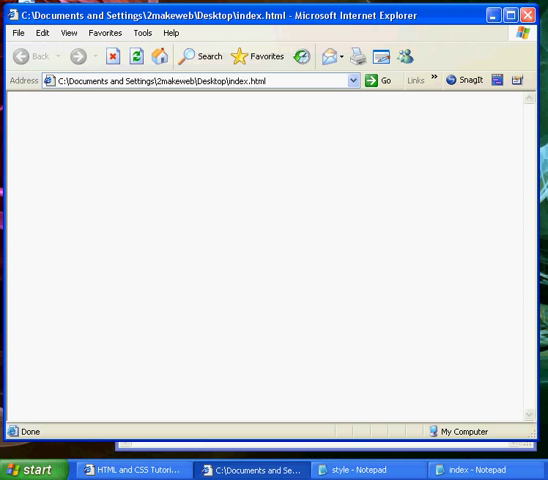
pyautogui.hotkey('alt', 'F4')
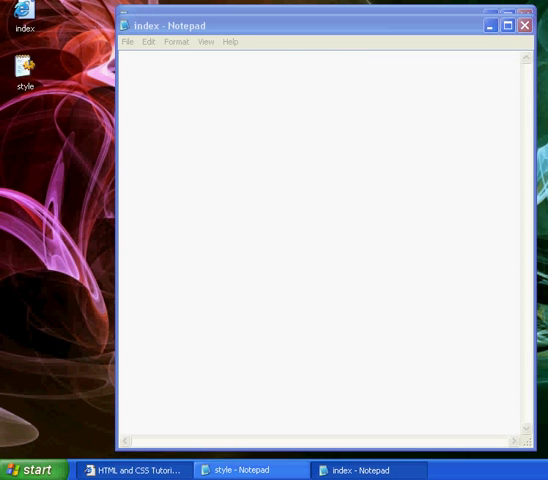
# Switch to the tutorial page for its HTML sample and return to index in Notepad
pyautogui.hotkey('alt', 'Tab')
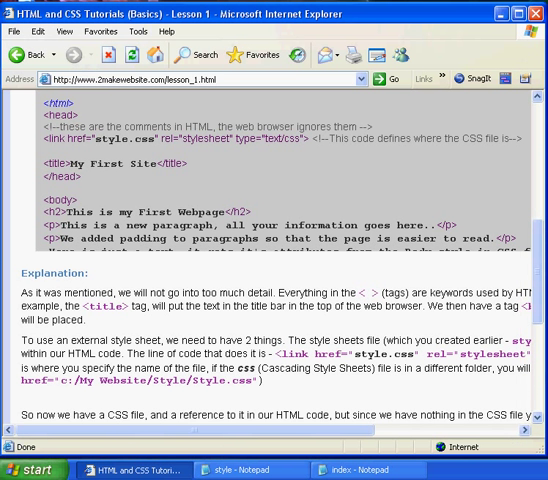
pyautogui.scroll(-2, 274, 260)
pyautogui.moveTo(78, 161); pyautogui.dragTo(80, 85)
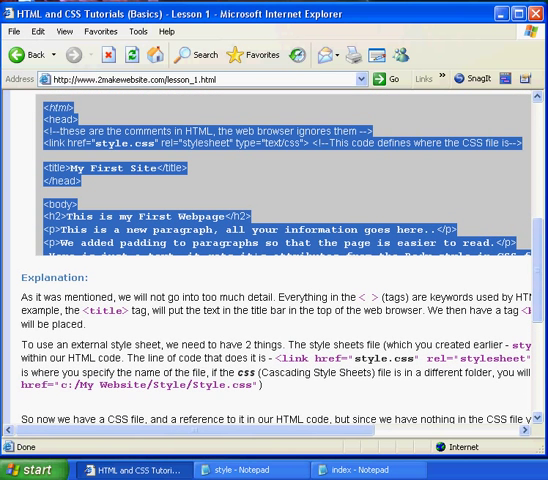
pyautogui.hotkey('alt', 'Tab')
# Paste the tutorial's HTML code into index.html and save the file
pyautogui.hotkey('ctrl', 'v')
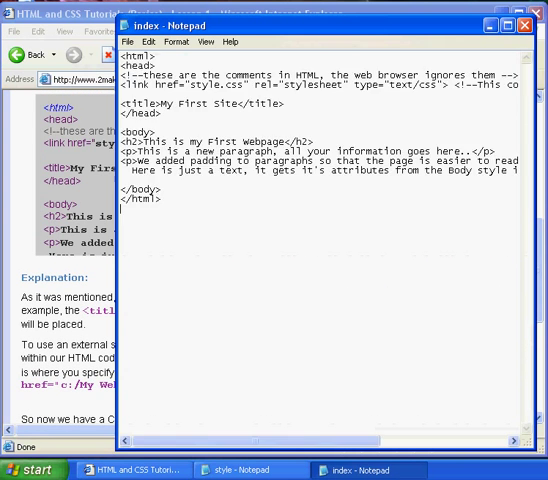
pyautogui.click(127, 41)
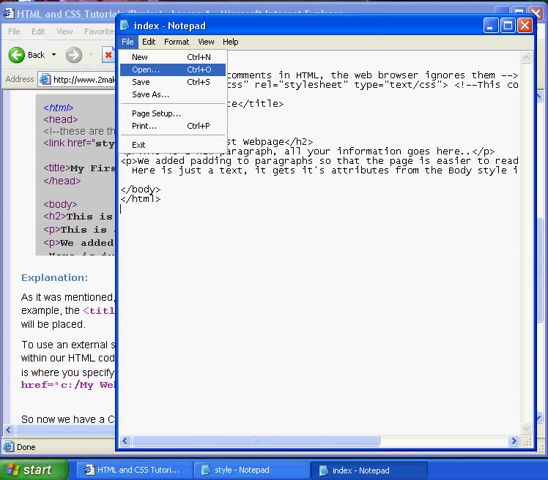
pyautogui.click(141, 81)
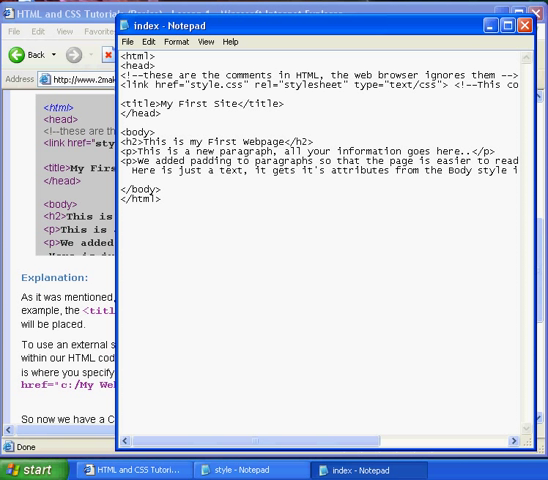
# Review the head markup by highlighting the html, head, style.css link and My First Site title lines
pyautogui.hotkey('shift', 'End')
pyautogui.press('Down')
pyautogui.hotkey('shift', 'Home')
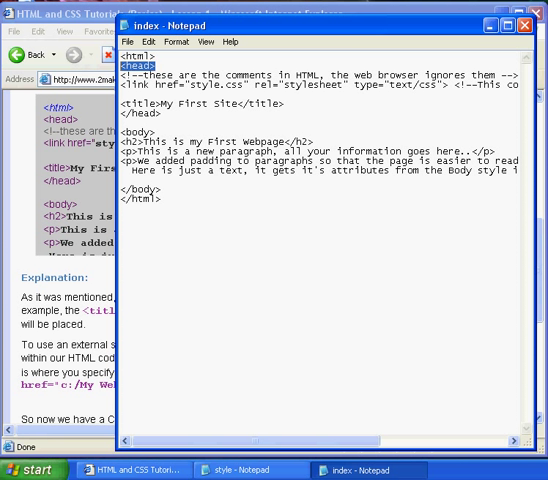
pyautogui.press('Down')
pyautogui.press('Down')
pyautogui.hotkey('shift', 'Right')
pyautogui.hotkey('shift', 'Right')
pyautogui.hotkey('shift', 'Right')
pyautogui.hotkey('shift', 'Left')
pyautogui.hotkey('shift', 'Left')
pyautogui.hotkey('shift', 'Left')
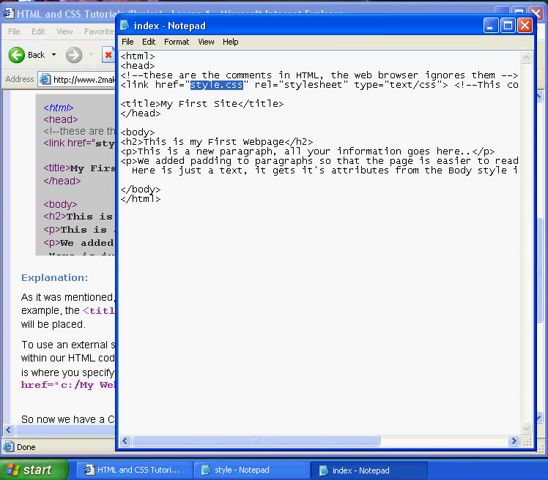
pyautogui.press('Down')
pyautogui.press('Down')
pyautogui.press('End')
pyautogui.hotkey('shift', 'Left')
pyautogui.hotkey('shift', 'Left')
pyautogui.hotkey('shift', 'Left')
pyautogui.hotkey('shift', 'Home')
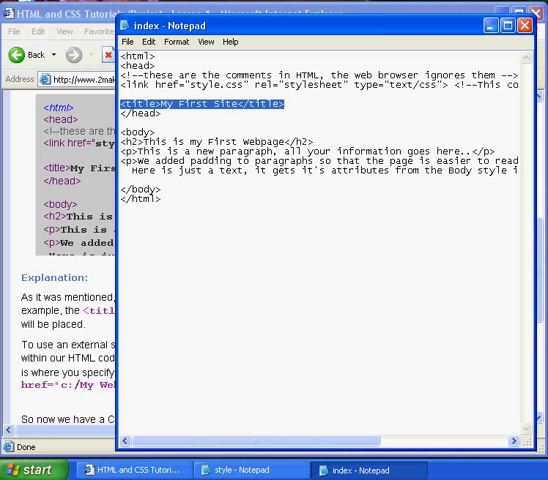
pyautogui.hotkey('alt', 'Tab')
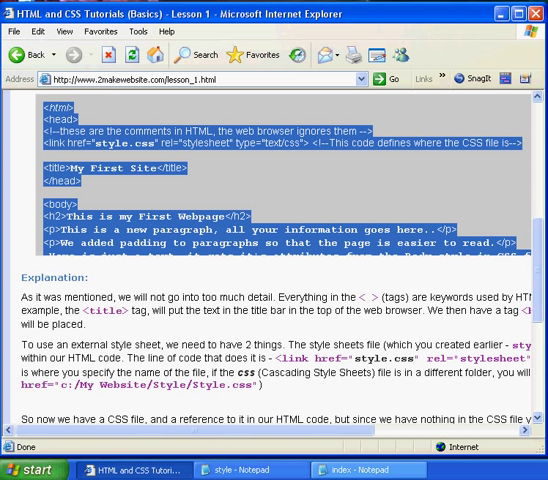
pyautogui.hotkey('alt', 'Tab')
# Review the body markup by highlighting the body tag, h2 heading, p tag and plain text line
pyautogui.press('Down')
pyautogui.press('Down')
pyautogui.press('Down')
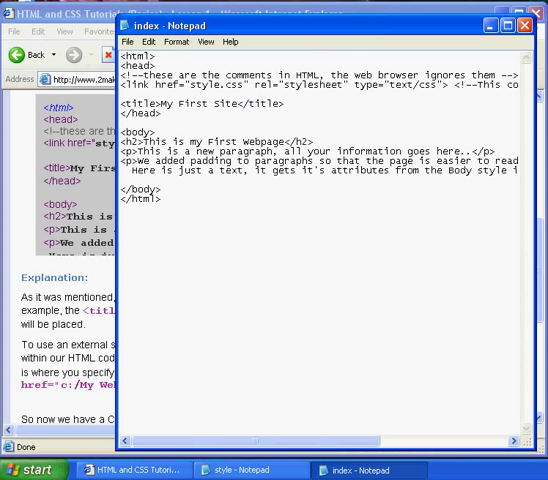
pyautogui.hotkey('shift', 'End')
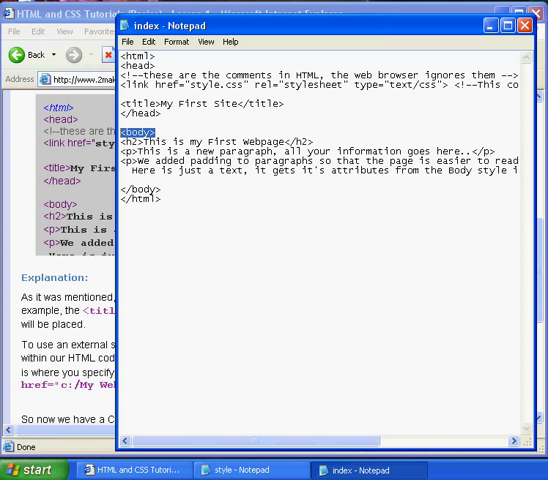
pyautogui.press('Down')
pyautogui.press('End')
pyautogui.hotkey('shift', 'Home')
pyautogui.click(133, 142)
pyautogui.doubleClick(133, 142)
pyautogui.doubleClick(131, 152)
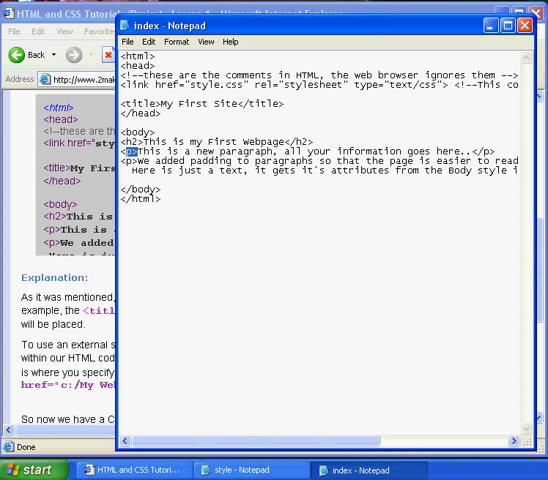
pyautogui.moveTo(131, 170); pyautogui.dragTo(430, 170)
pyautogui.click(430, 170)
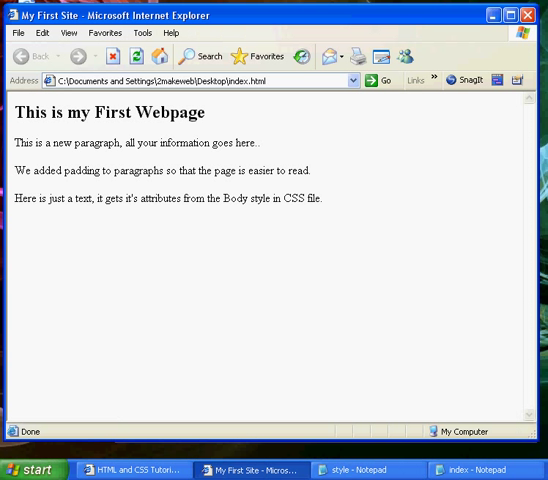
# Highlight the unstyled heading and paragraphs in index.html, then return to the tutorial's CSS sample
pyautogui.moveTo(326, 198); pyautogui.dragTo(14, 198)
pyautogui.moveTo(114, 170); pyautogui.dragTo(278, 170)
pyautogui.moveTo(75, 142); pyautogui.dragTo(212, 142)
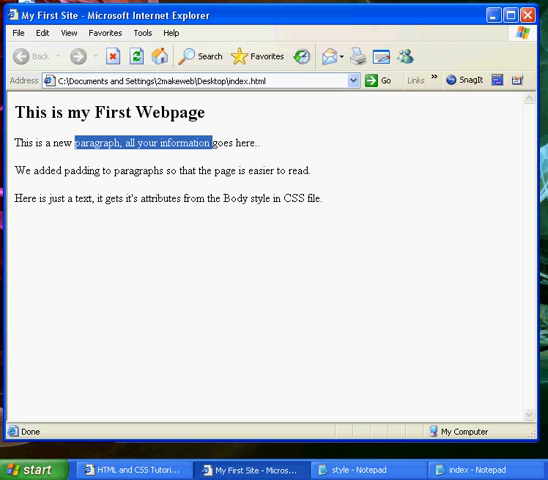
pyautogui.moveTo(205, 112); pyautogui.dragTo(14, 112)
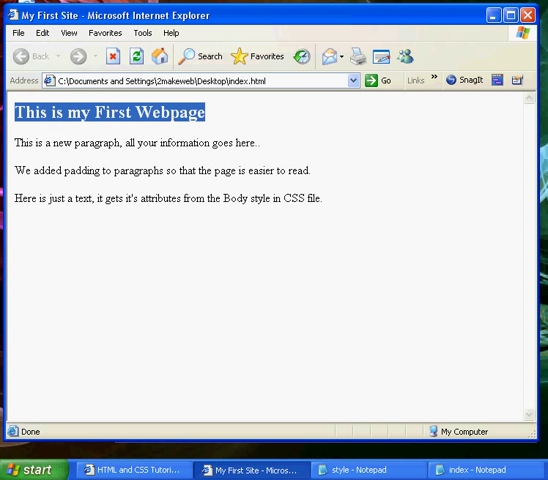
pyautogui.click(492, 15)
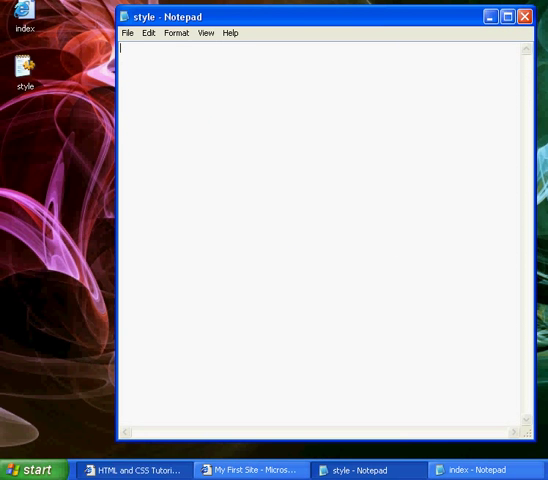
pyautogui.click(130, 469)
pyautogui.scroll(-5, 275, 260)
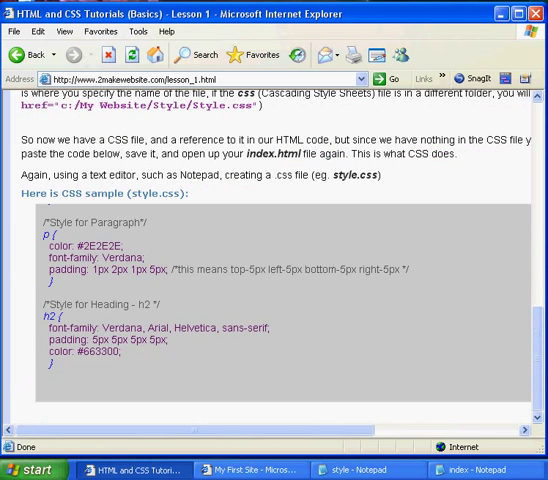
# Copy the tutorial's CSS sample with body, p and h2 rules into style.css
pyautogui.moveTo(52, 366); pyautogui.dragTo(44, 208)
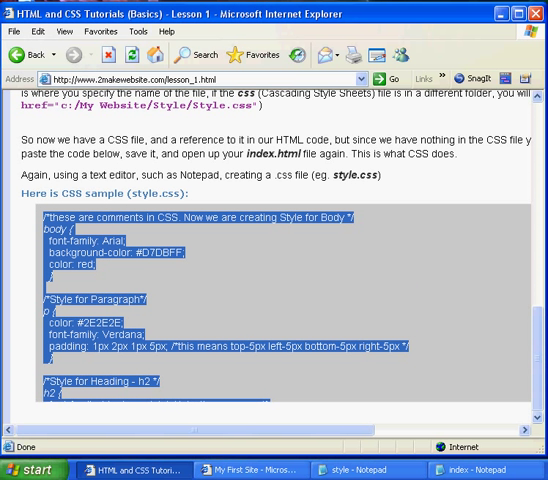
pyautogui.click(355, 469)
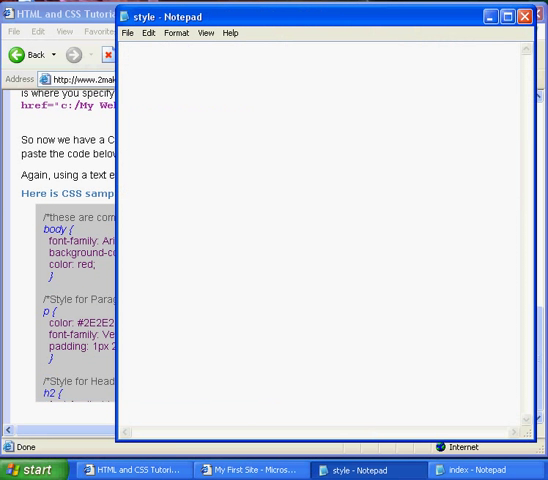
pyautogui.hotkey('ctrl', 'v')
pyautogui.click(127, 32)
pyautogui.press('Escape')
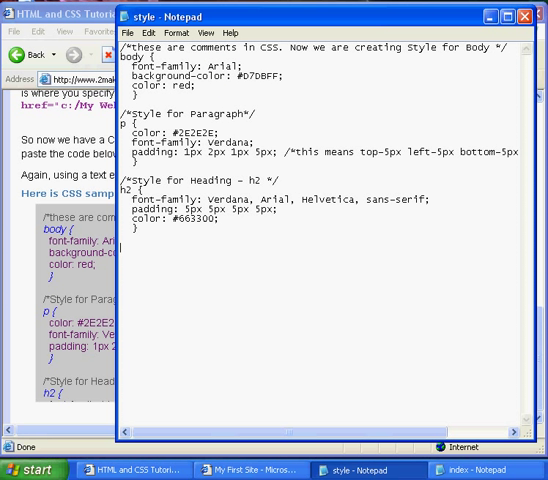
# Match the body selector and its Arial font and red colour rules to the body tags in index
pyautogui.hotkey('shift', 'Home')
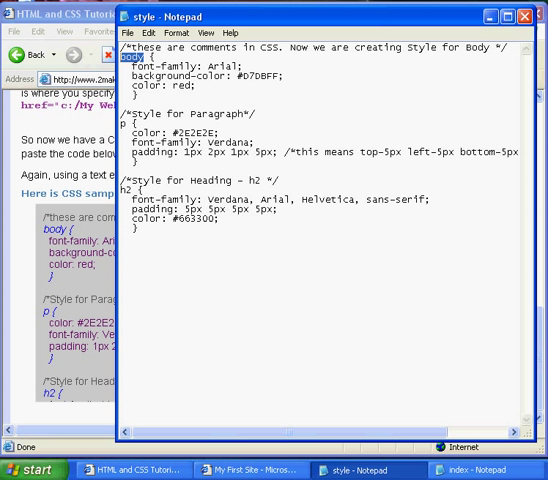
pyautogui.hotkey('alt', 'Tab')
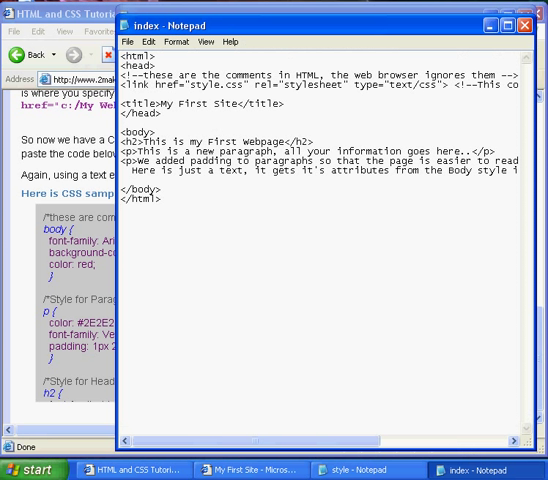
pyautogui.hotkey('shift', 'Home')
pyautogui.moveTo(157, 190); pyautogui.dragTo(121, 190)
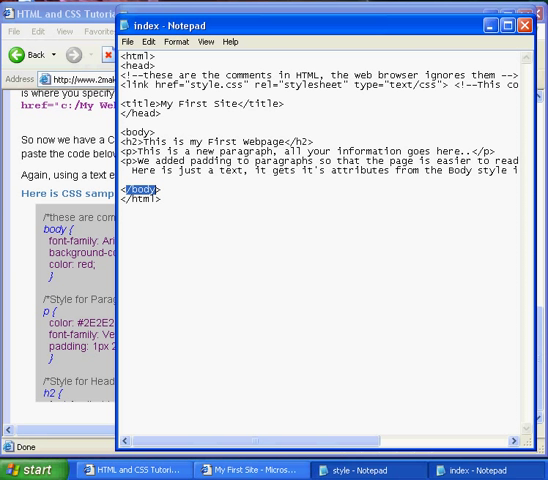
pyautogui.hotkey('alt', 'Tab')
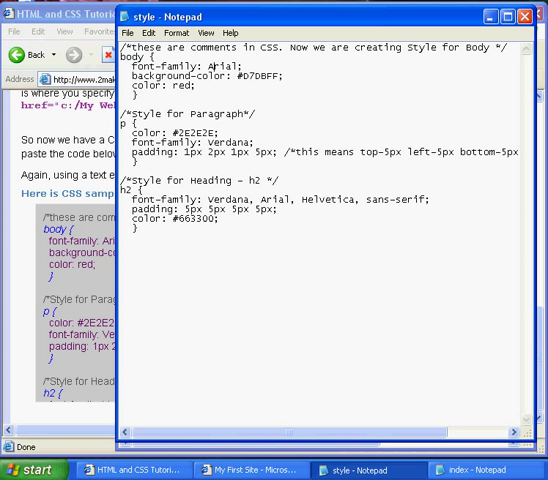
pyautogui.moveTo(213, 66); pyautogui.dragTo(281, 75)
pyautogui.moveTo(137, 85); pyautogui.dragTo(192, 85)
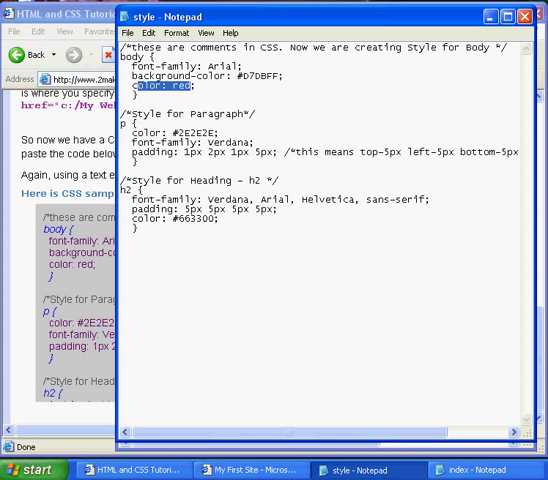
pyautogui.click(123, 123)
# Match the p and h2 selectors to the paragraph, heading and body tags in index
pyautogui.doubleClick(123, 123)
pyautogui.doubleClick(126, 190)
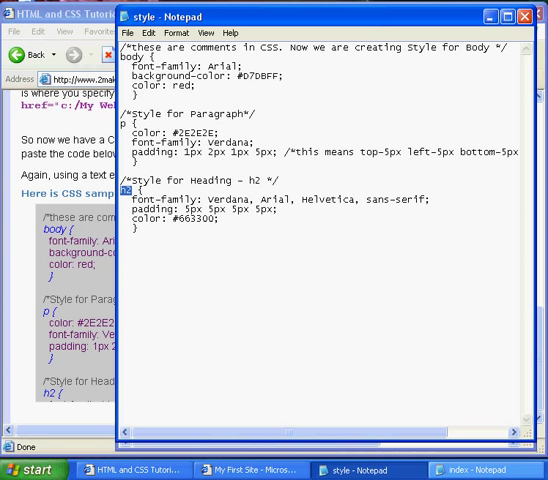
pyautogui.hotkey('alt', 'Tab')
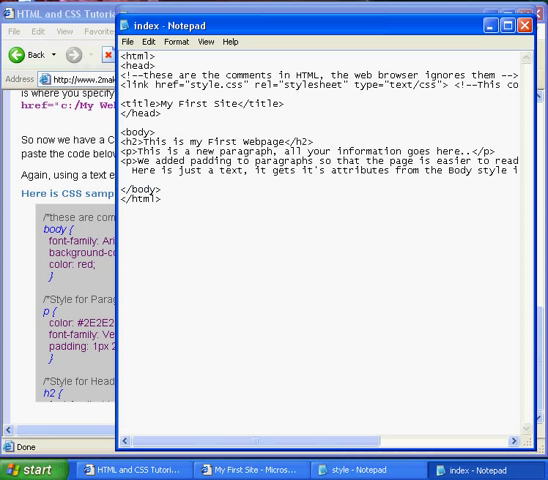
pyautogui.doubleClick(132, 142)
pyautogui.doubleClick(128, 151)
pyautogui.moveTo(131, 171); pyautogui.dragTo(470, 171)
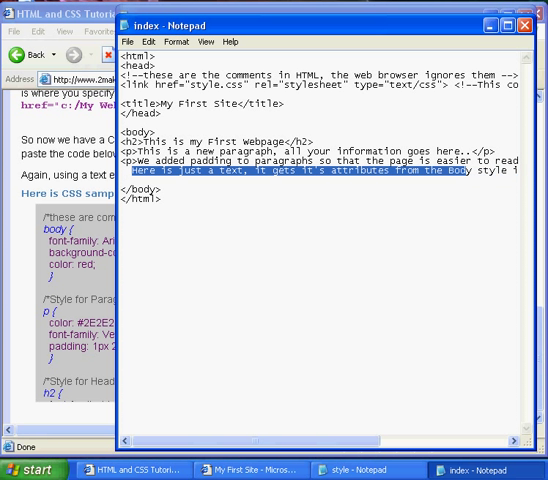
pyautogui.doubleClick(138, 132)
pyautogui.click(122, 205)
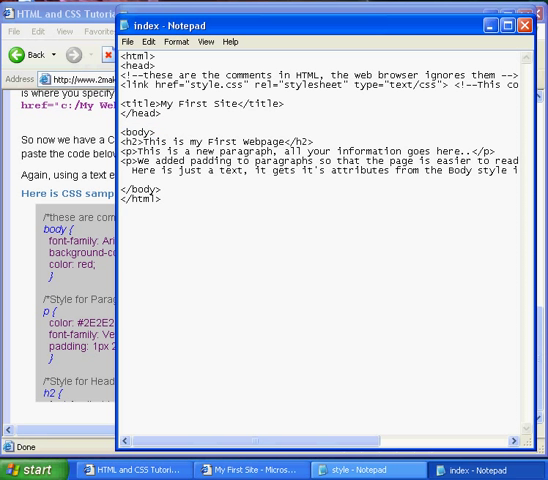
pyautogui.click(358, 469)
pyautogui.doubleClick(123, 123)
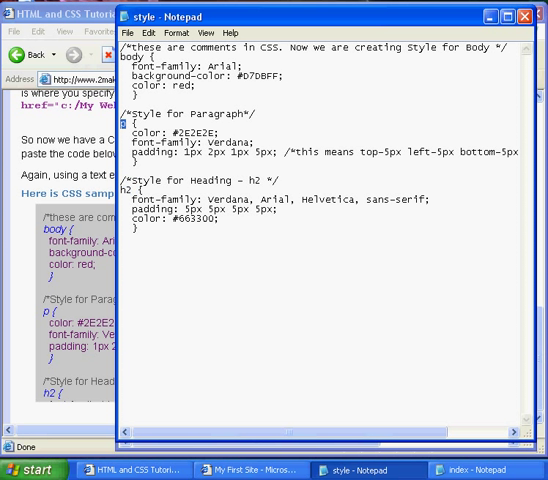
pyautogui.moveTo(216, 133); pyautogui.dragTo(173, 133)
pyautogui.moveTo(250, 142); pyautogui.dragTo(120, 152)
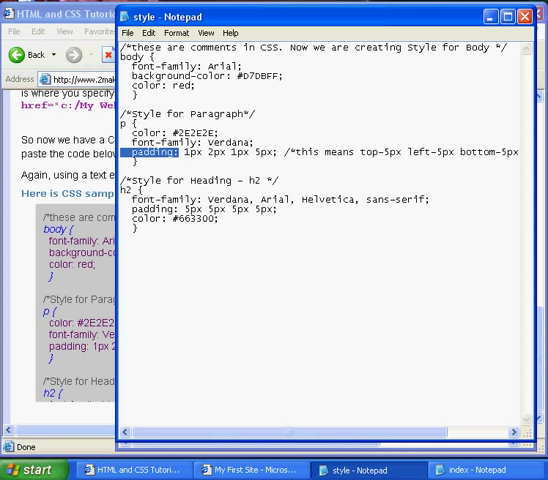
pyautogui.moveTo(137, 190); pyautogui.dragTo(120, 190)
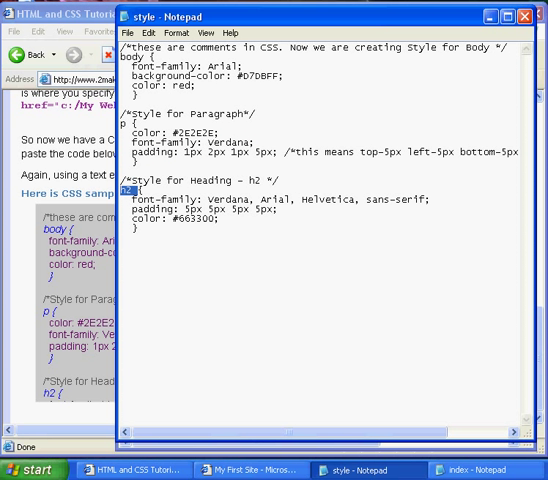
pyautogui.click(183, 198)
pyautogui.doubleClick(219, 199)
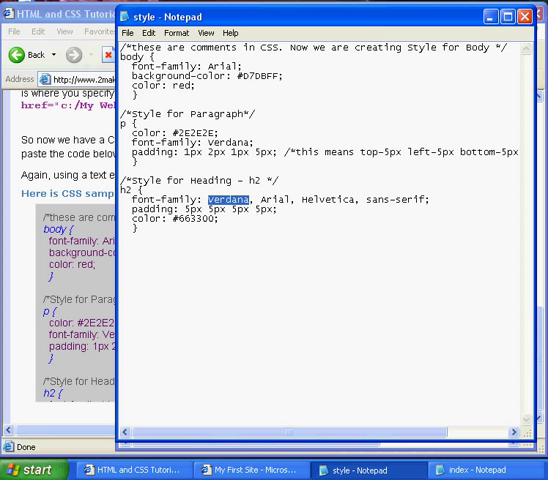
pyautogui.click(268, 199)
pyautogui.doubleClick(268, 199)
pyautogui.doubleClick(316, 199)
pyautogui.doubleClick(370, 199)
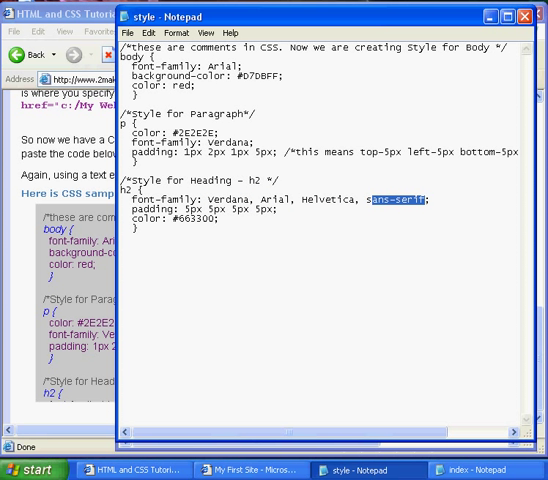
pyautogui.press('Right')
pyautogui.hotkey('shift', 'Left')
pyautogui.hotkey('shift', 'Left')
pyautogui.hotkey('shift', 'Left')
pyautogui.hotkey('shift', 'Left')
pyautogui.hotkey('shift', 'Left')
pyautogui.hotkey('shift', 'Left')
pyautogui.moveTo(133, 209); pyautogui.dragTo(262, 210)
pyautogui.moveTo(133, 218); pyautogui.dragTo(219, 218)
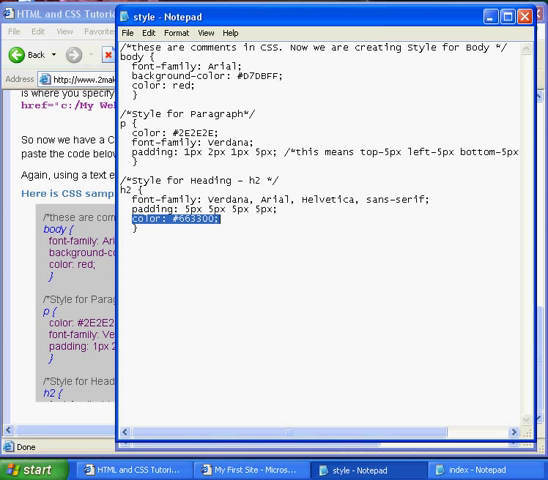
pyautogui.click(219, 218)
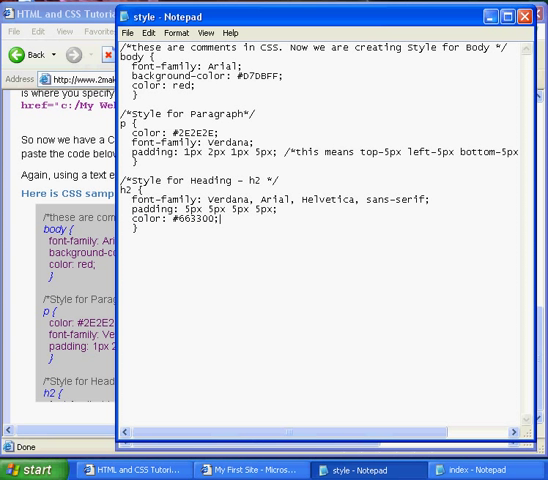
pyautogui.hotkey('alt', 'Tab')
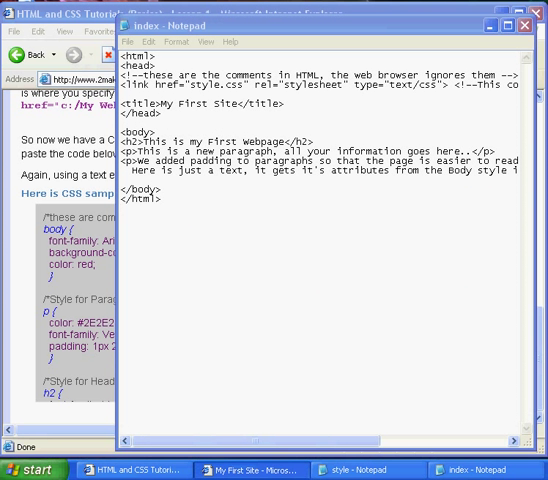
# Refresh index.html in Internet Explorer to show the styled page and highlight the red body text
pyautogui.hotkey('alt', 'Tab')
pyautogui.press('F5')
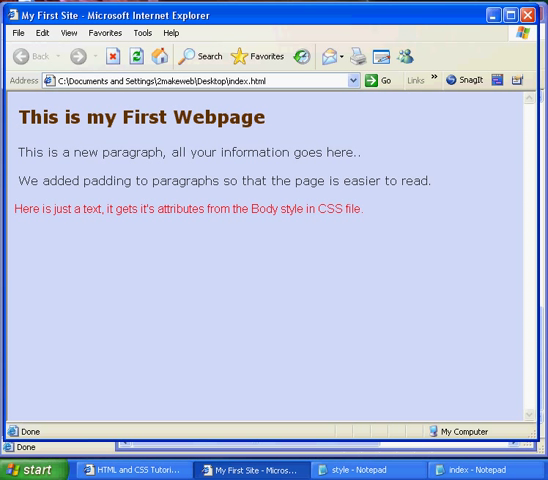
pyautogui.moveTo(362, 209); pyautogui.dragTo(14, 209)
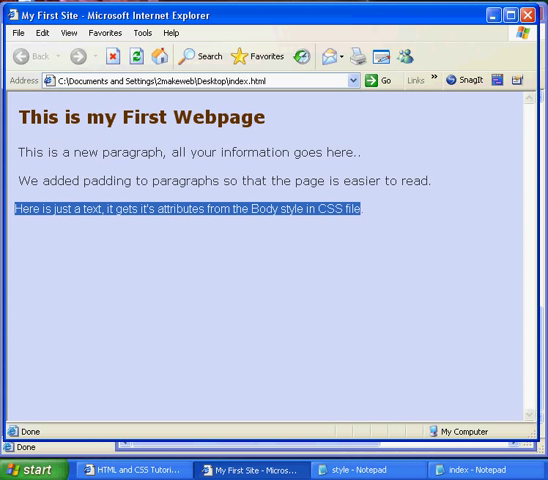